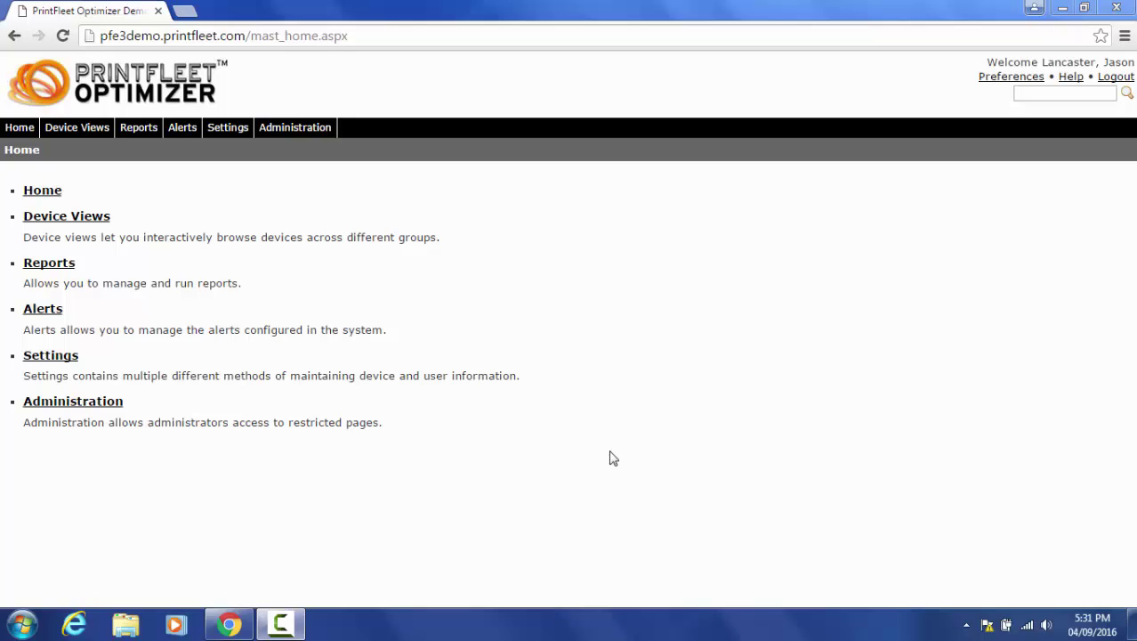
From the Alerts list, start a new blank alert definition
left_click(180, 131)
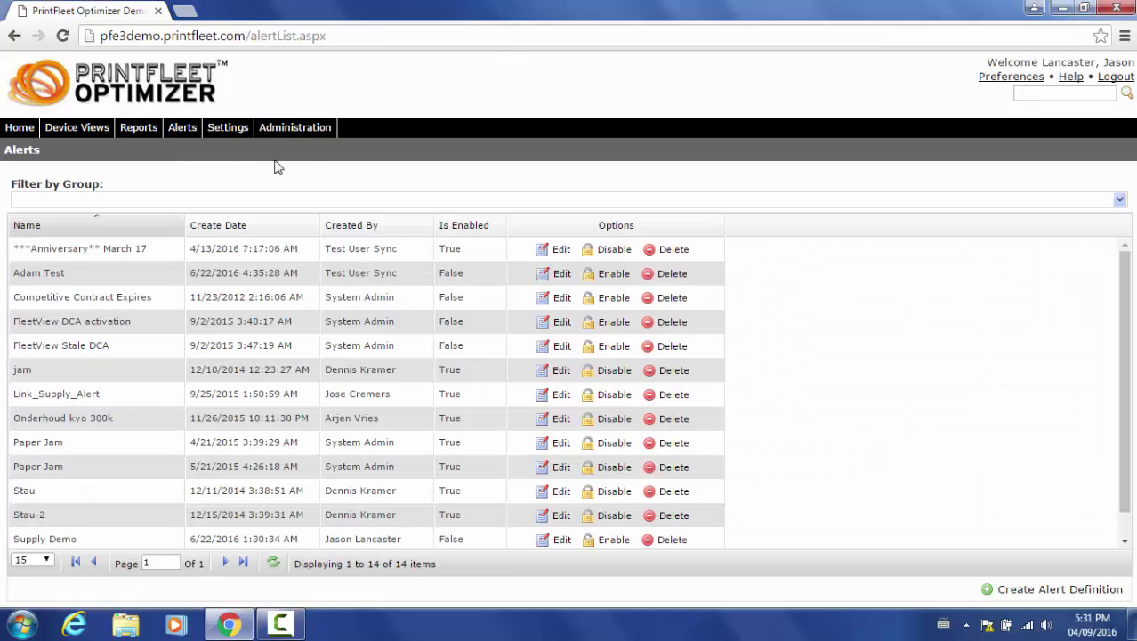
left_click(1021, 595)
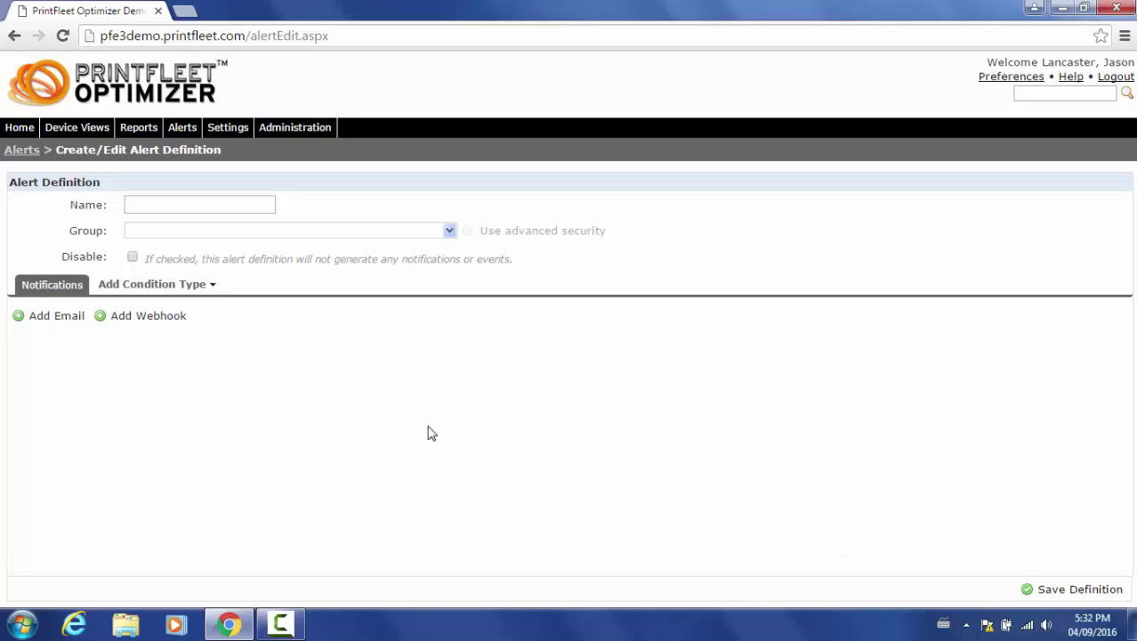
Add a Supply Level condition with black, cyan, magenta and yellow toner thresholds at 10
left_click(216, 289)
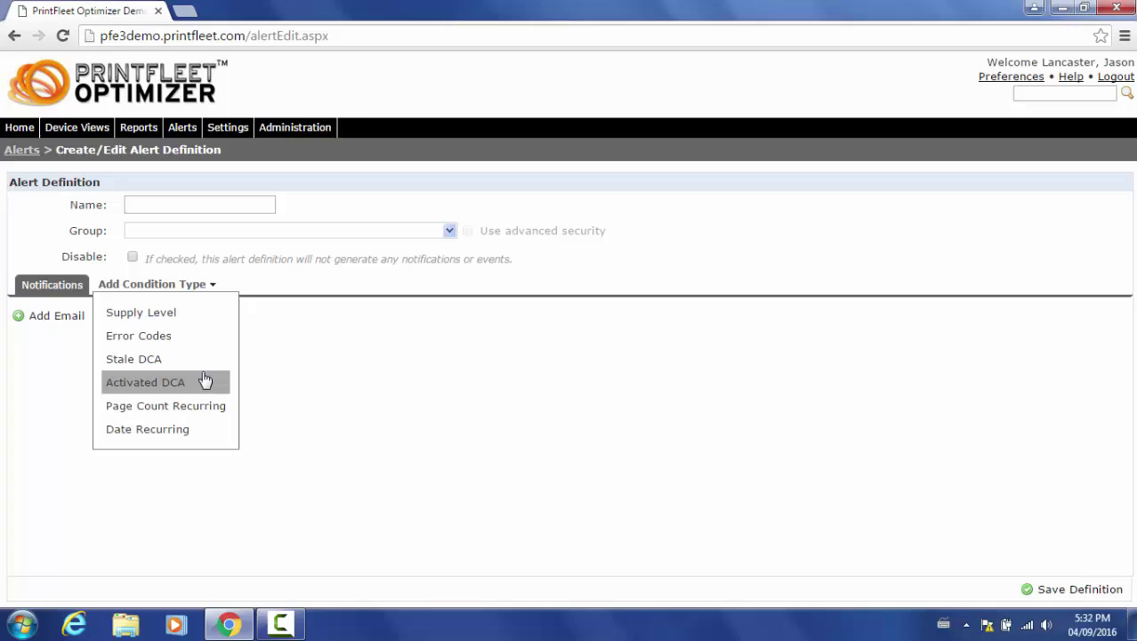
left_click(215, 323)
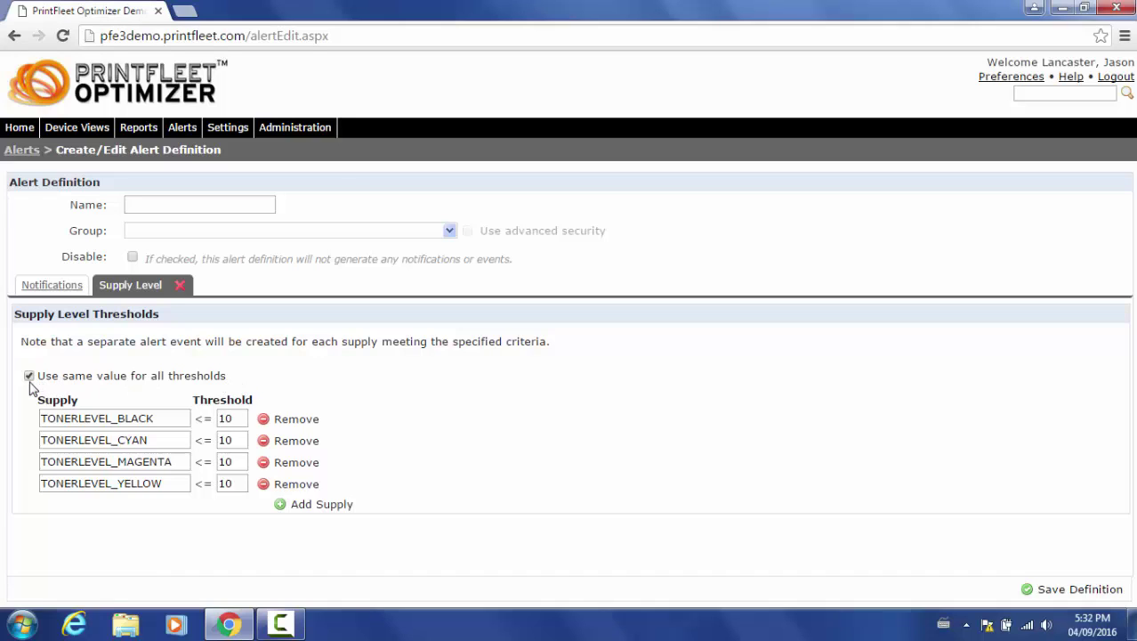
Change the black toner threshold to 15 and apply it to all supplies
left_click(230, 417)
left_click_drag(232, 417, 227, 417)
type("5")
left_click(384, 424)
Restore every supply threshold to 10 and add a fifth, blank supply row
left_click(233, 418)
left_click_drag(233, 418, 228, 418)
type("0")
left_click(336, 396)
left_click(307, 505)
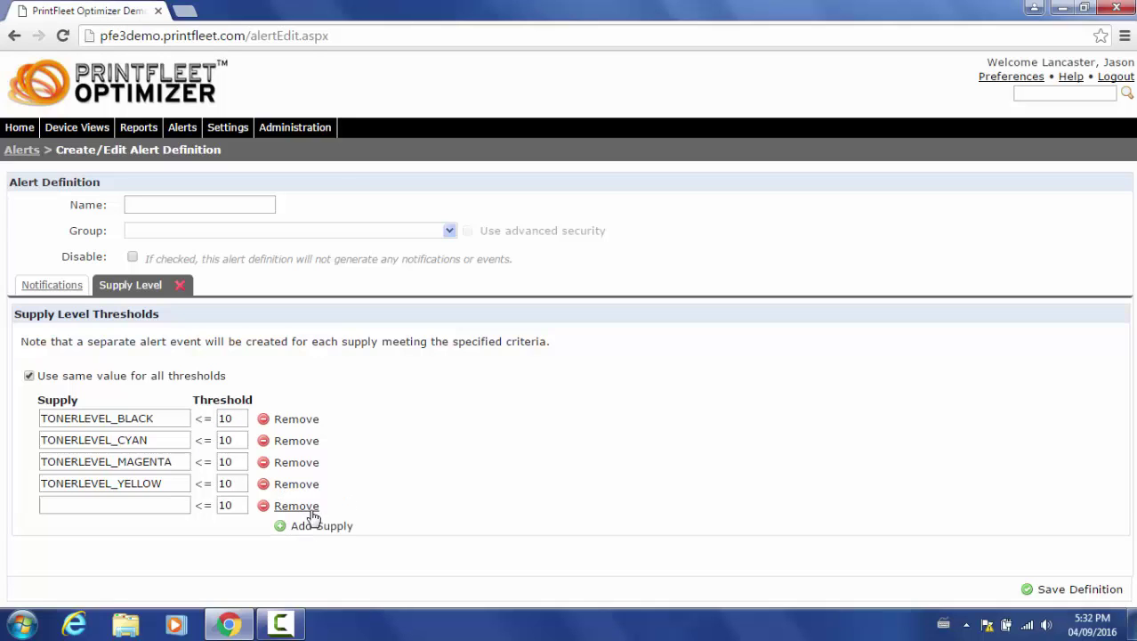
left_click(177, 505)
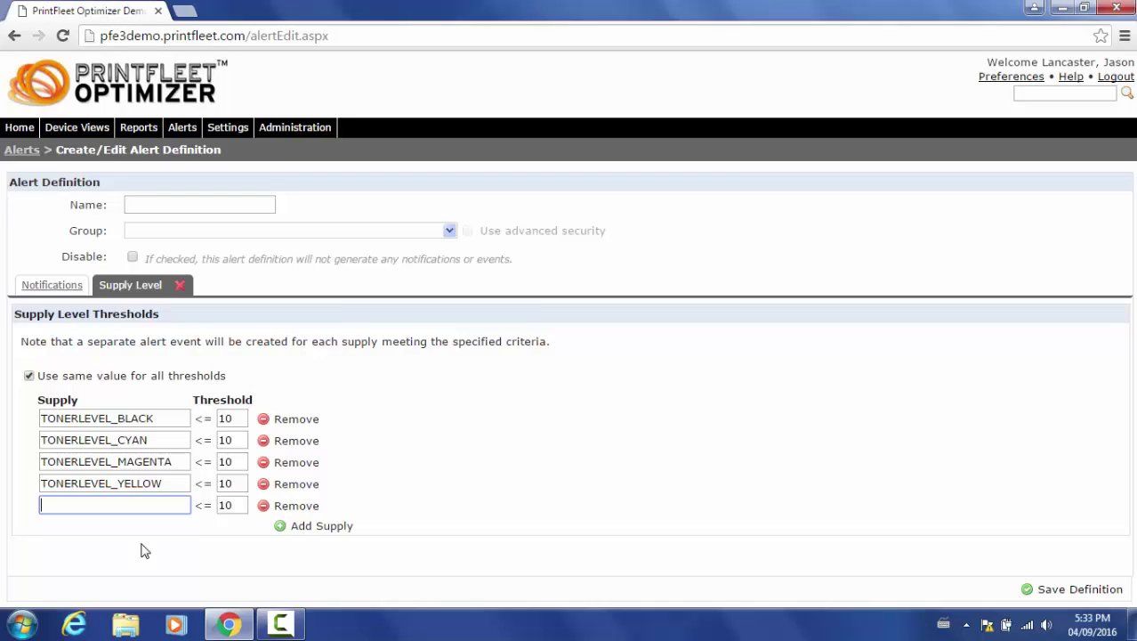
Enter *Waste* as the fifth supply's wildcard name, keeping its threshold at 10
type("Waste")
key("Home")
type("*")
left_click(141, 551)
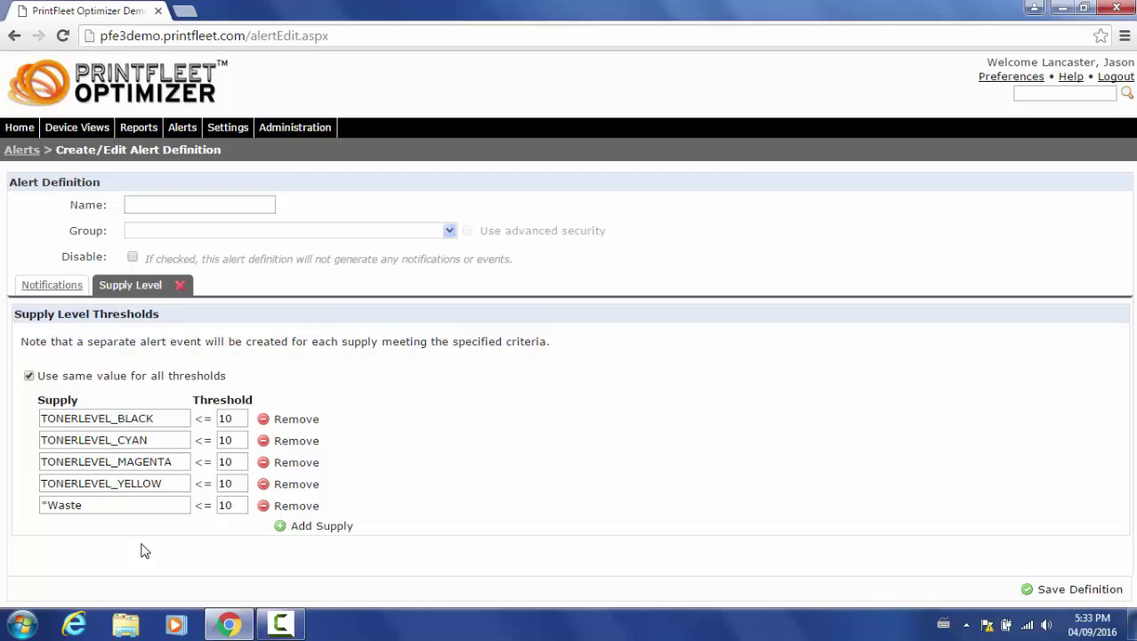
left_click(112, 506)
type("*")
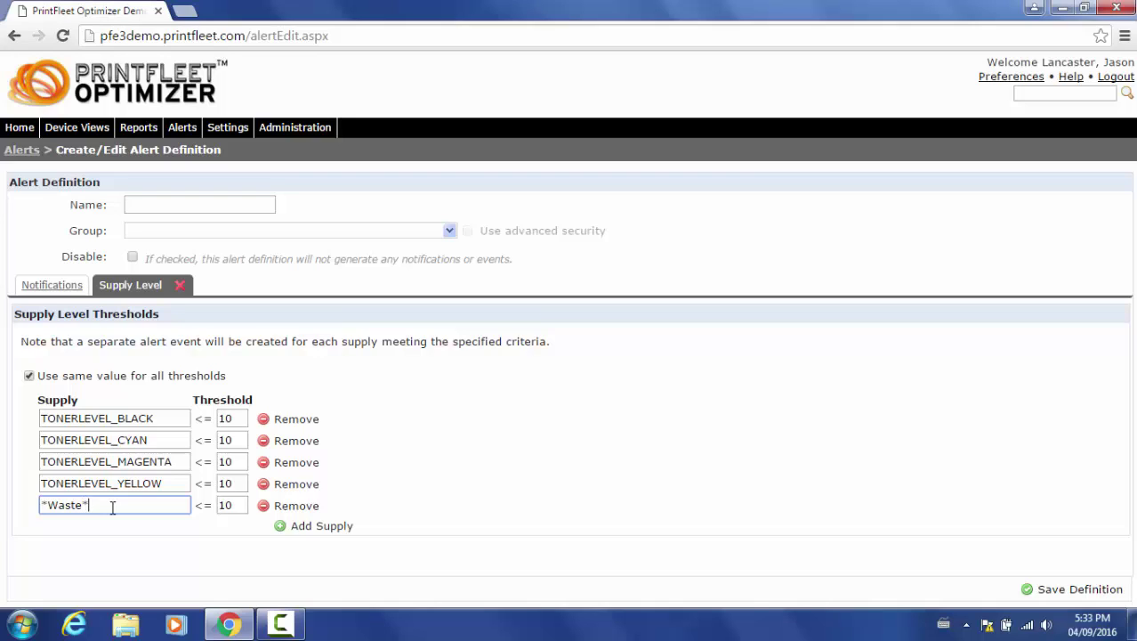
left_click(161, 533)
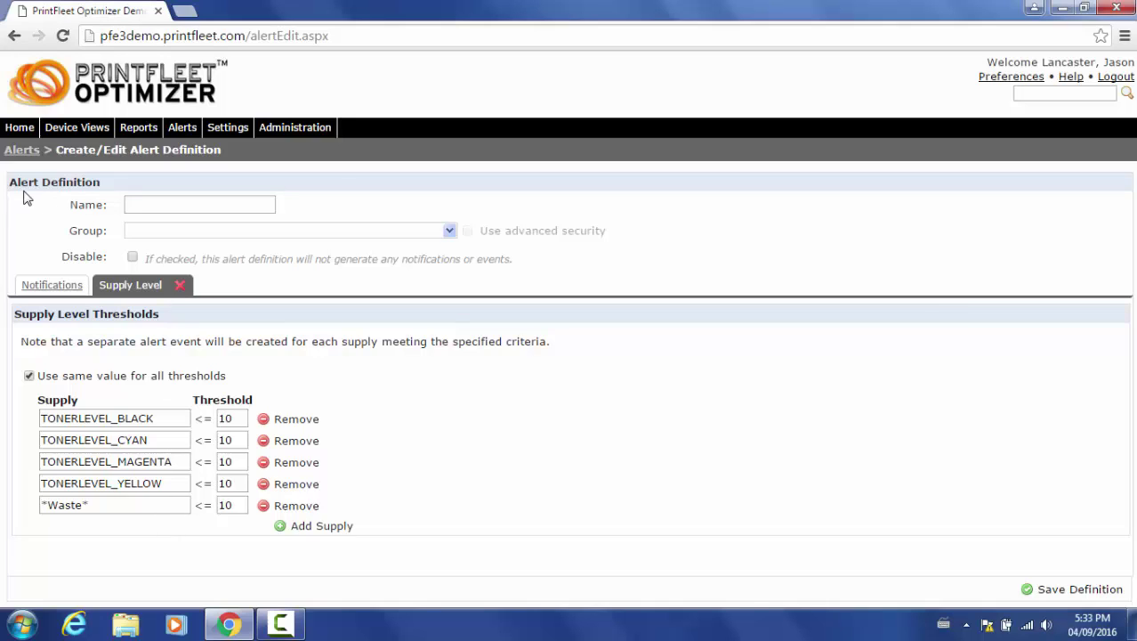
Name the alert 'Supply Low' and set its Group to Root Group
left_click(132, 203)
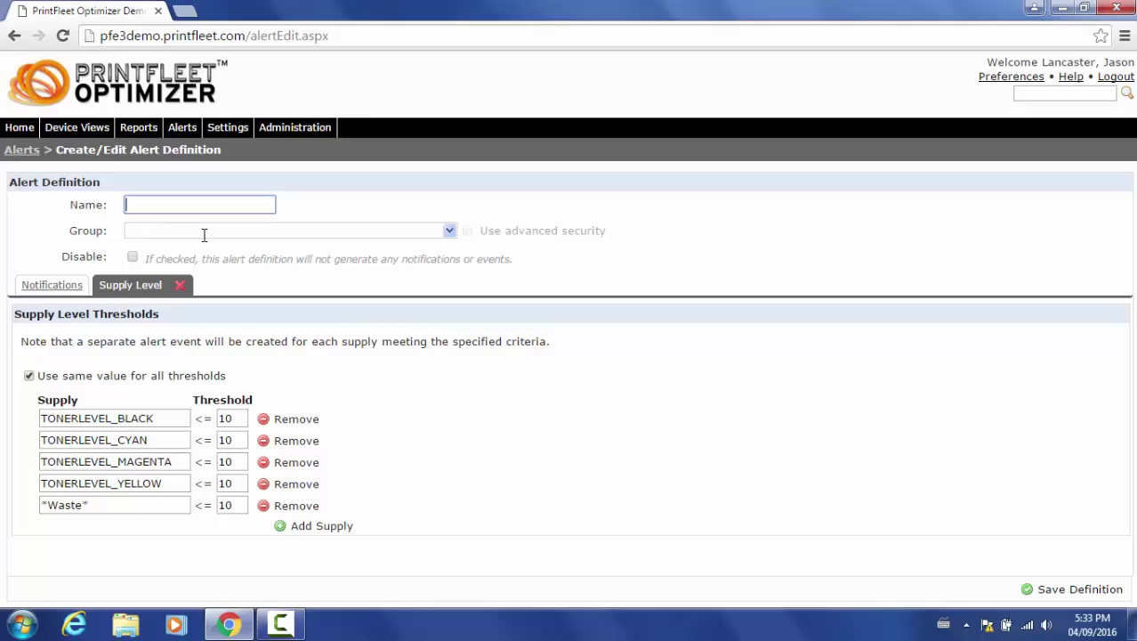
type("Supply Low")
left_click(451, 233)
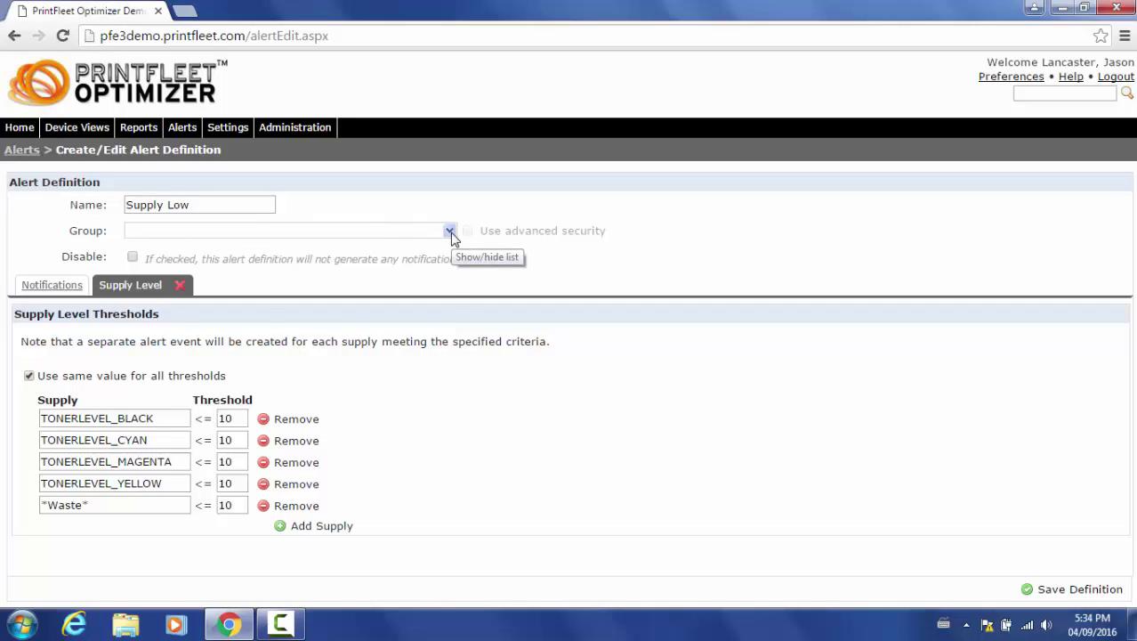
left_click(450, 233)
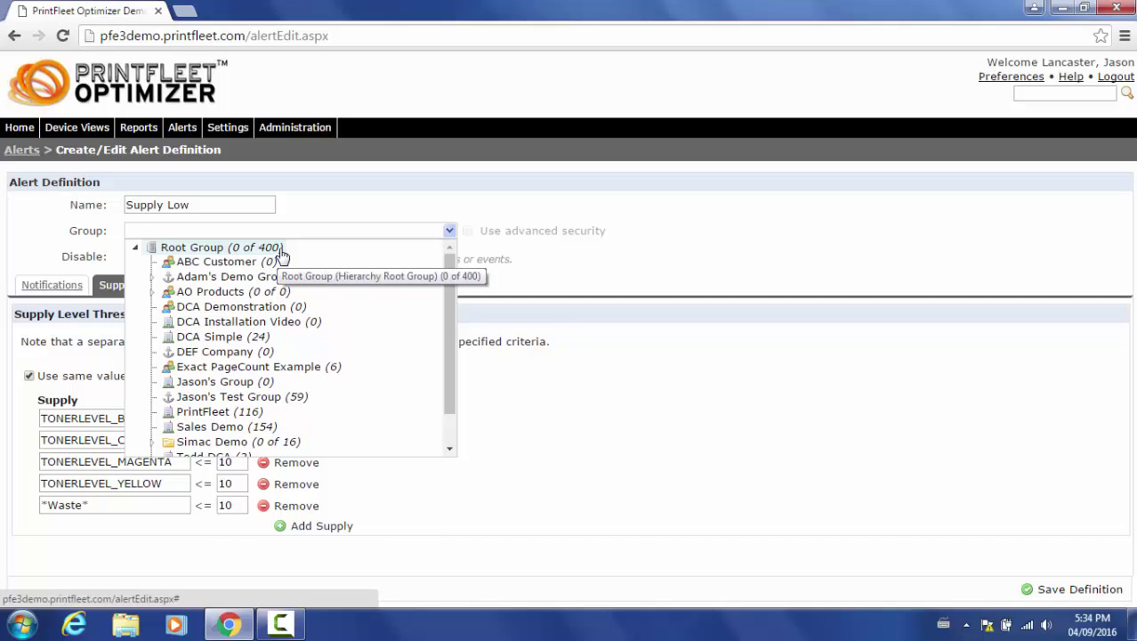
left_click(283, 254)
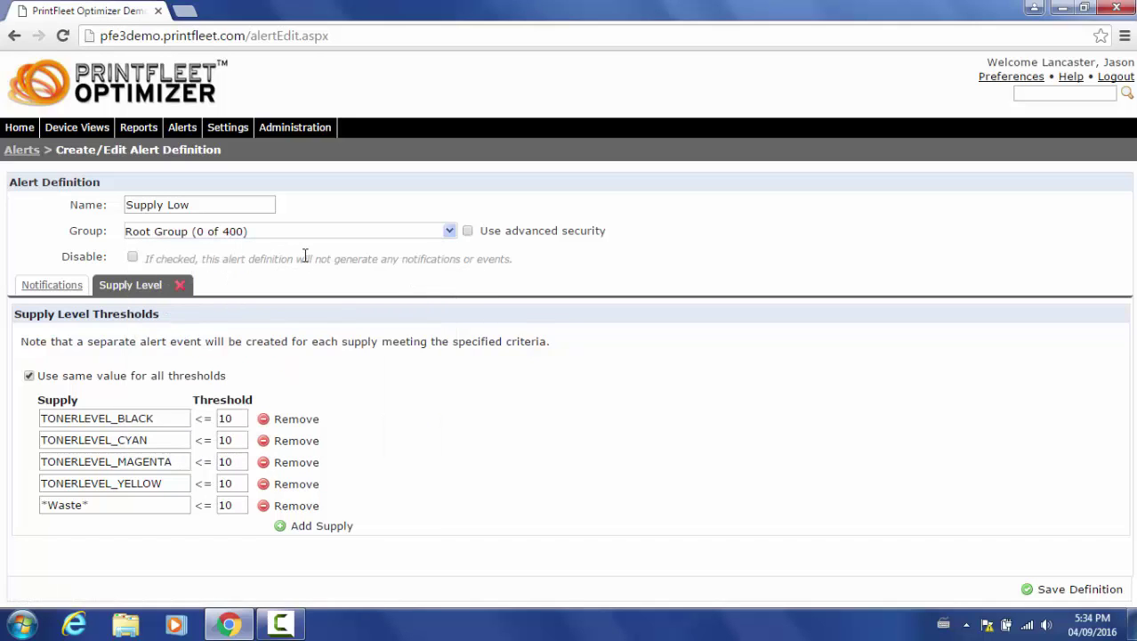
Turn on advanced security and assign the TOSHIBA e-STUDIO255 and Samsung C2680FX devices
left_click(468, 231)
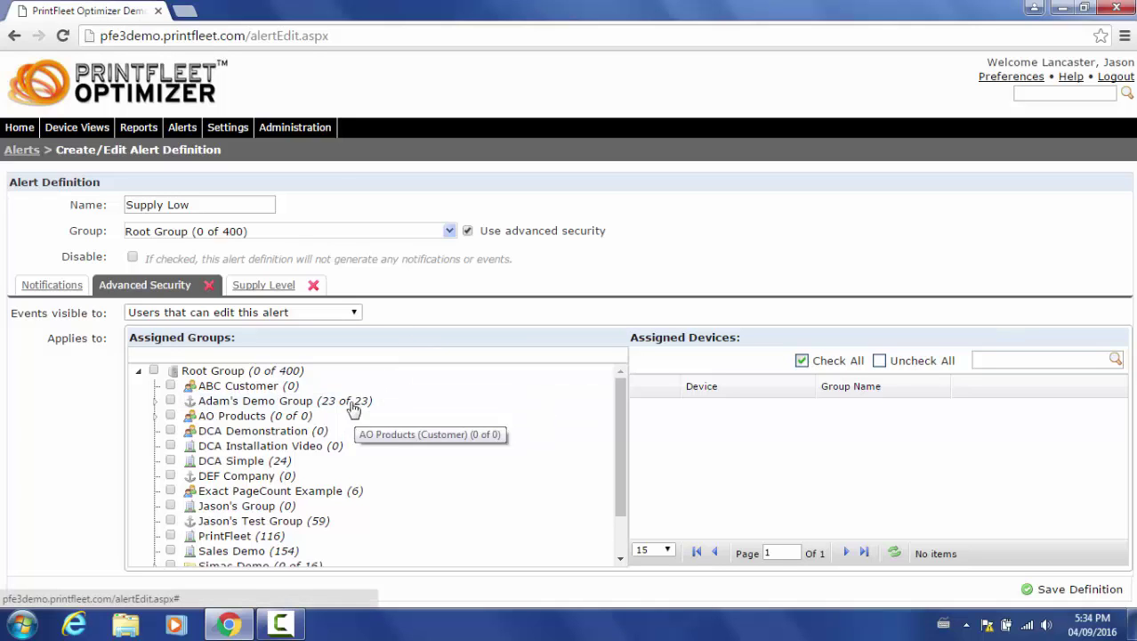
left_click(356, 403)
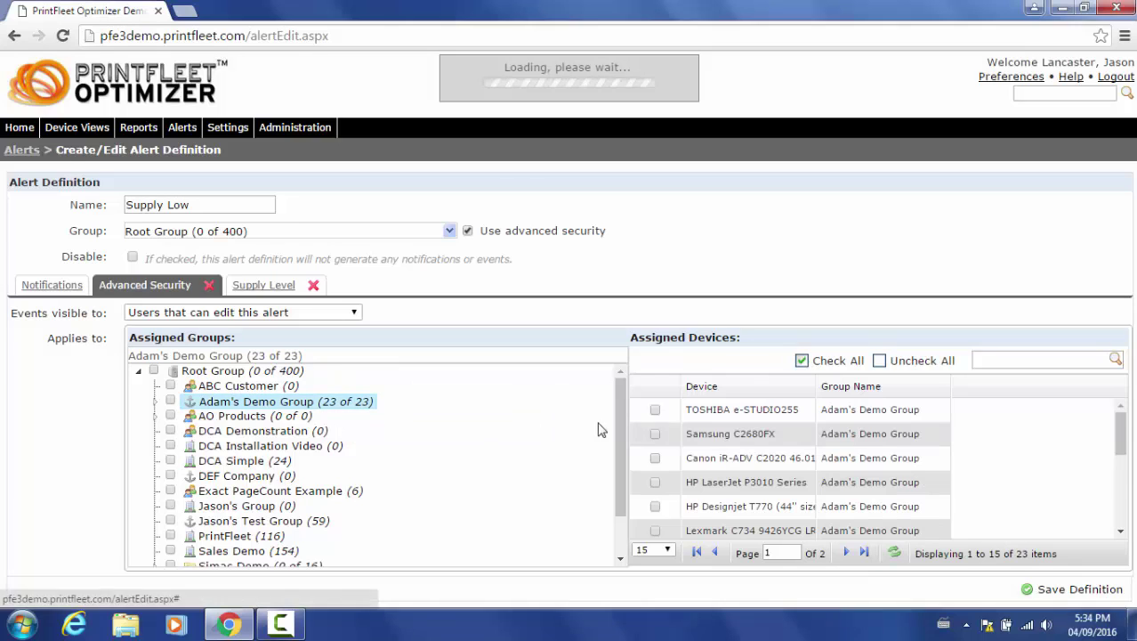
scroll(722, 440, "down", 3)
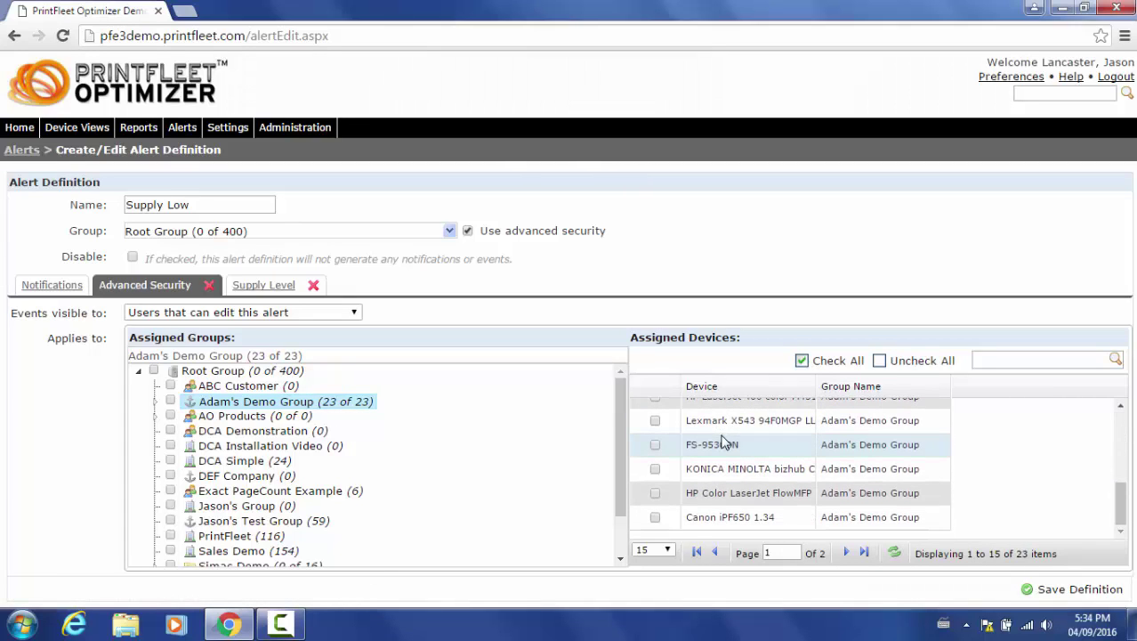
scroll(703, 445, "up", 5)
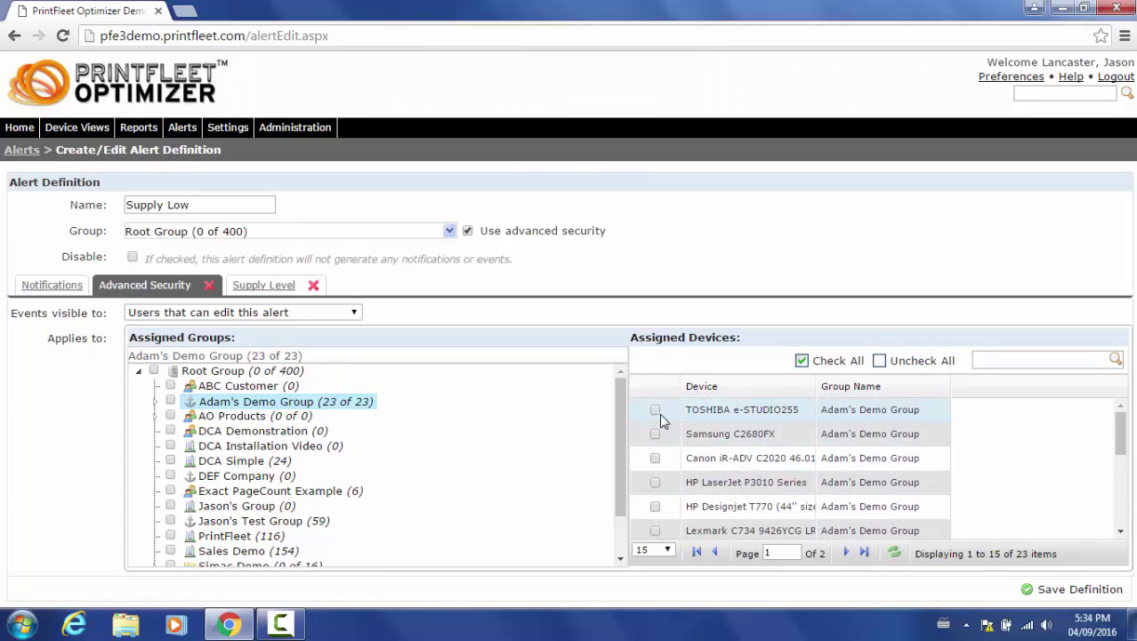
left_click(655, 410)
left_click(655, 433)
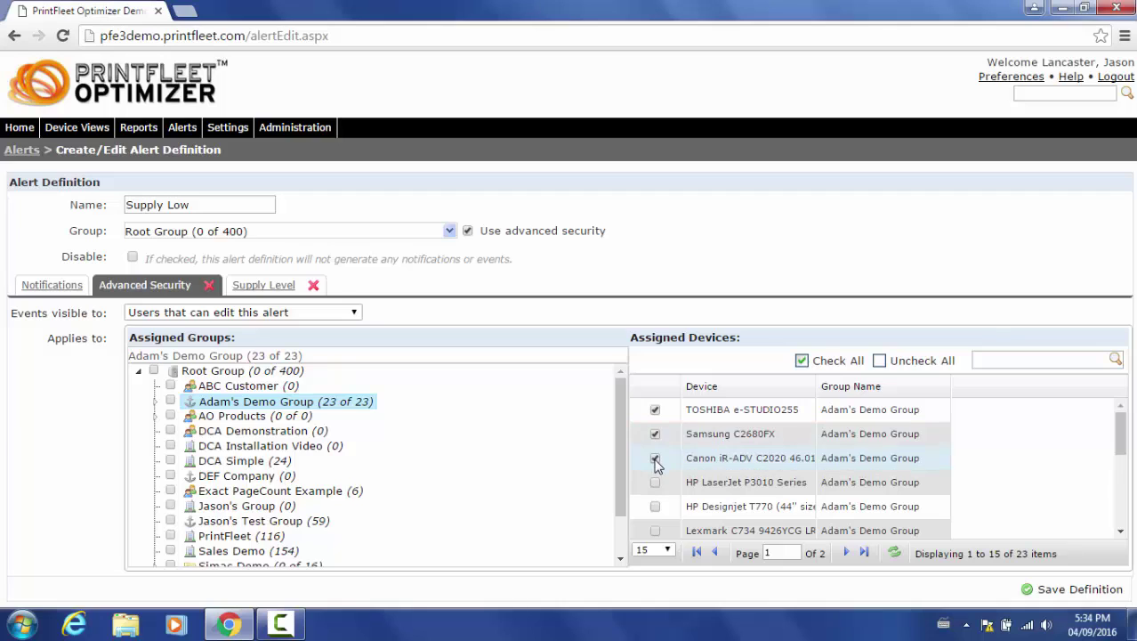
Unassign all devices again and remove advanced security from the alert
left_click(655, 458)
left_click(655, 433)
left_click(655, 410)
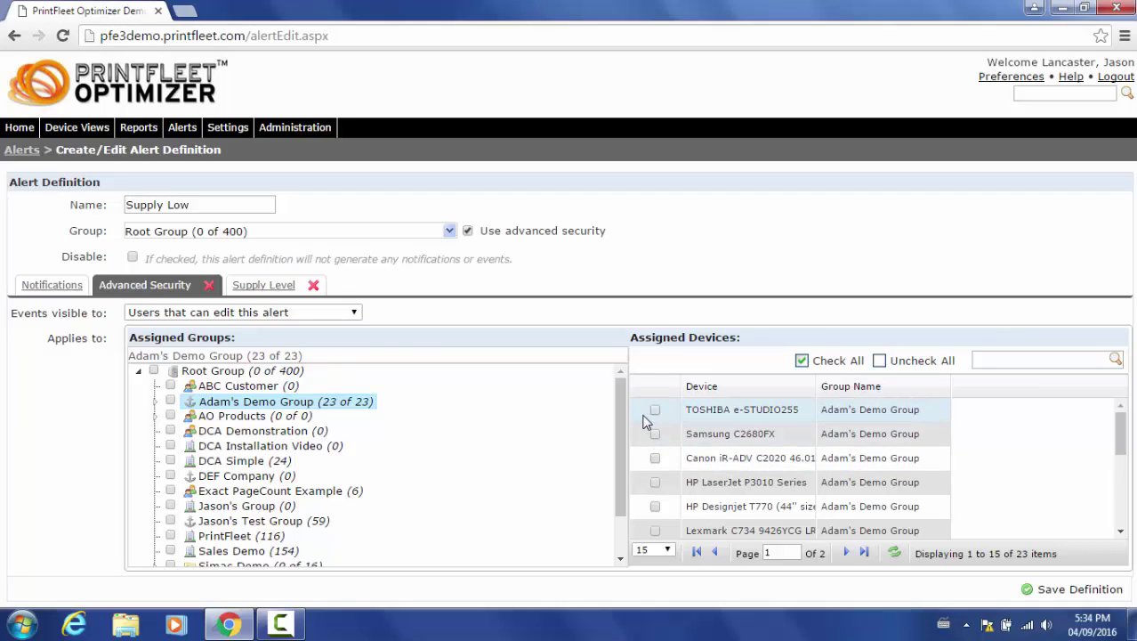
left_click(208, 285)
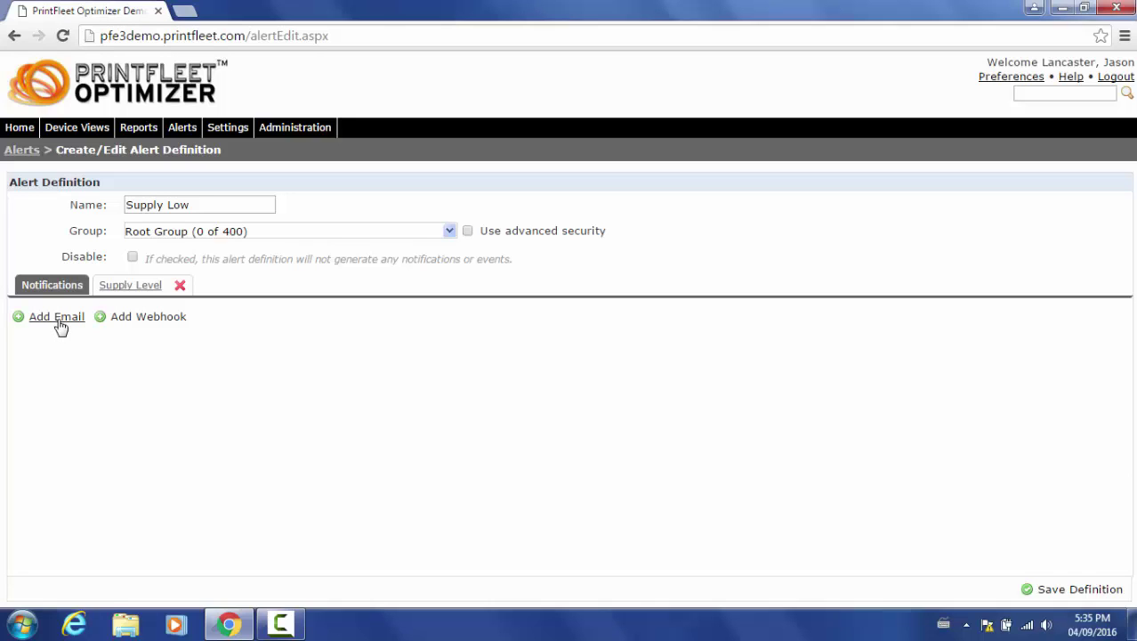
Add an email notification to the user's address with subject '$alertname - $groupname'
left_click(58, 320)
left_click(135, 340)
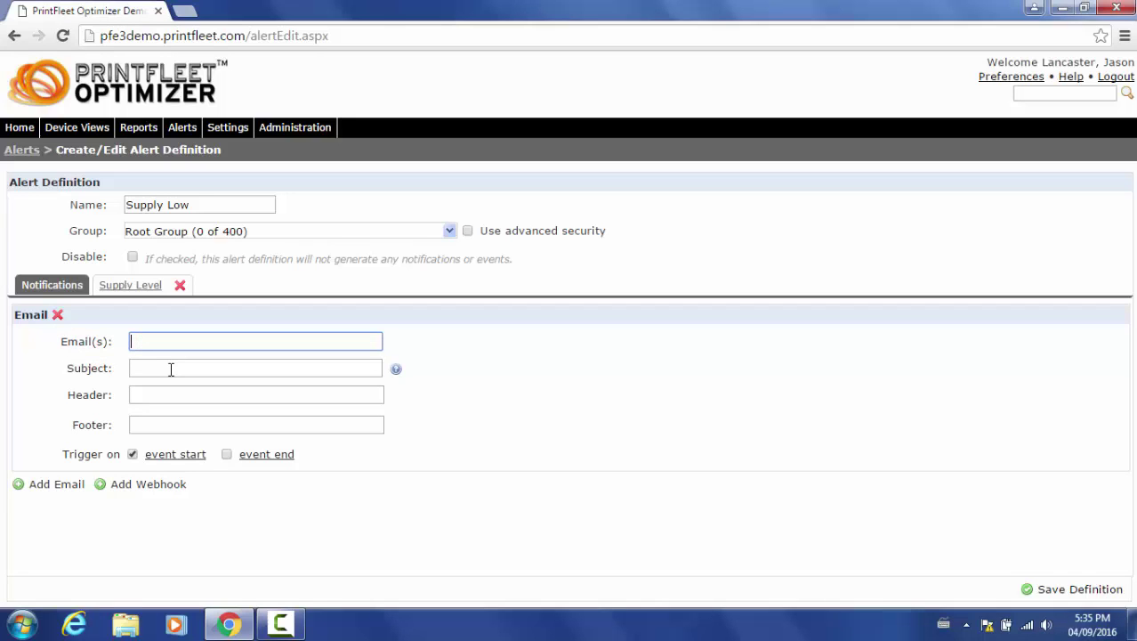
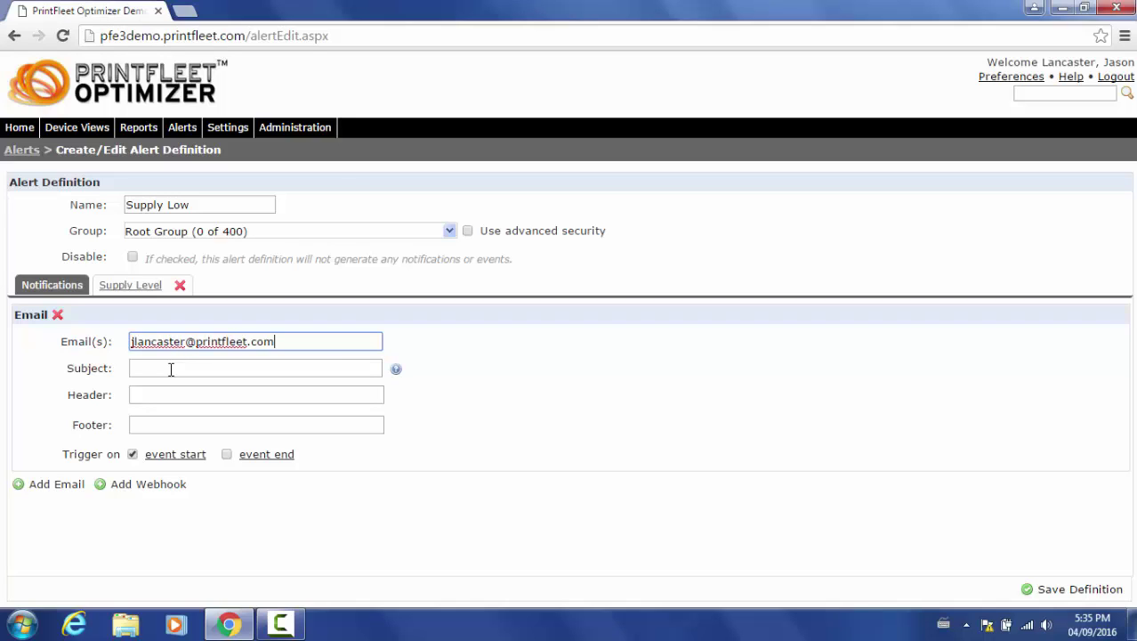
left_click(171, 369)
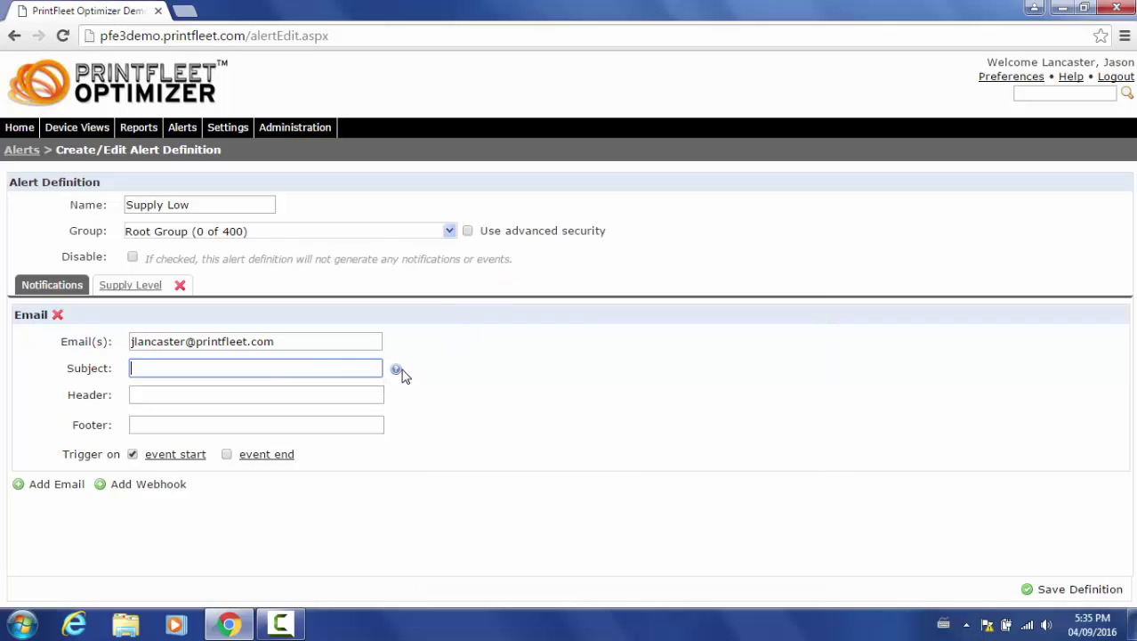
mouse_move(401, 374)
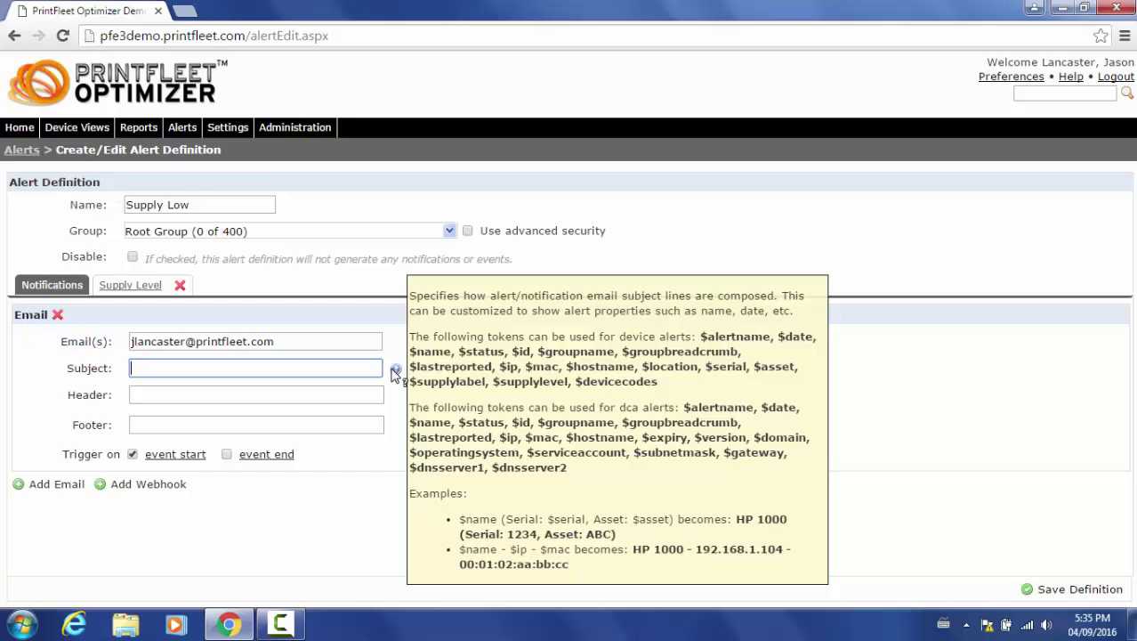
type("$alertname - $groupname")
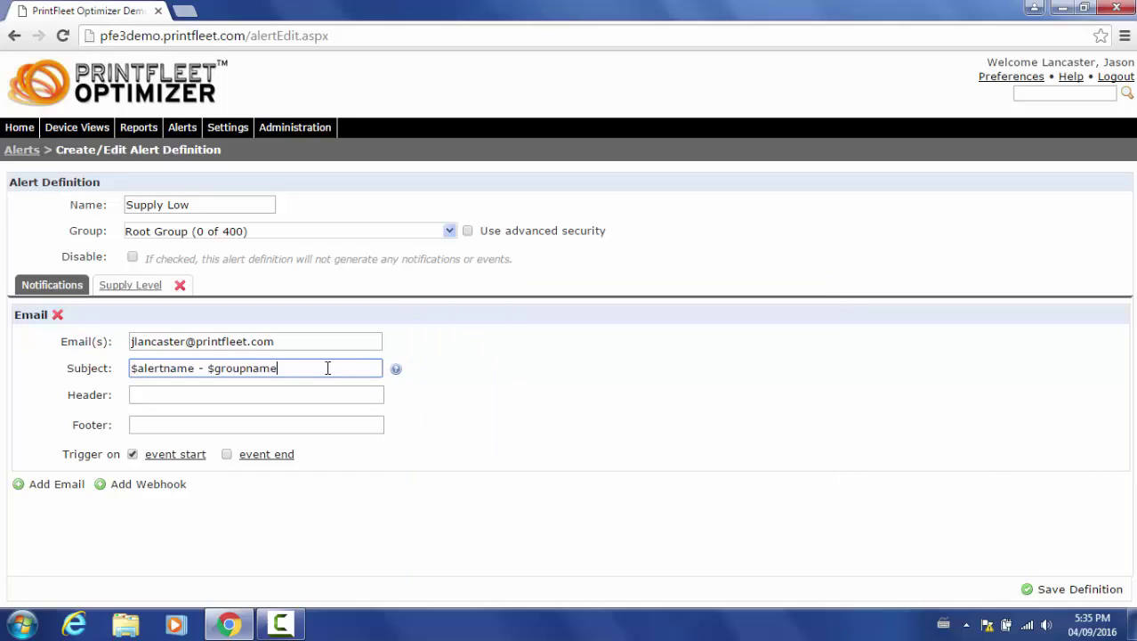
left_click(397, 402)
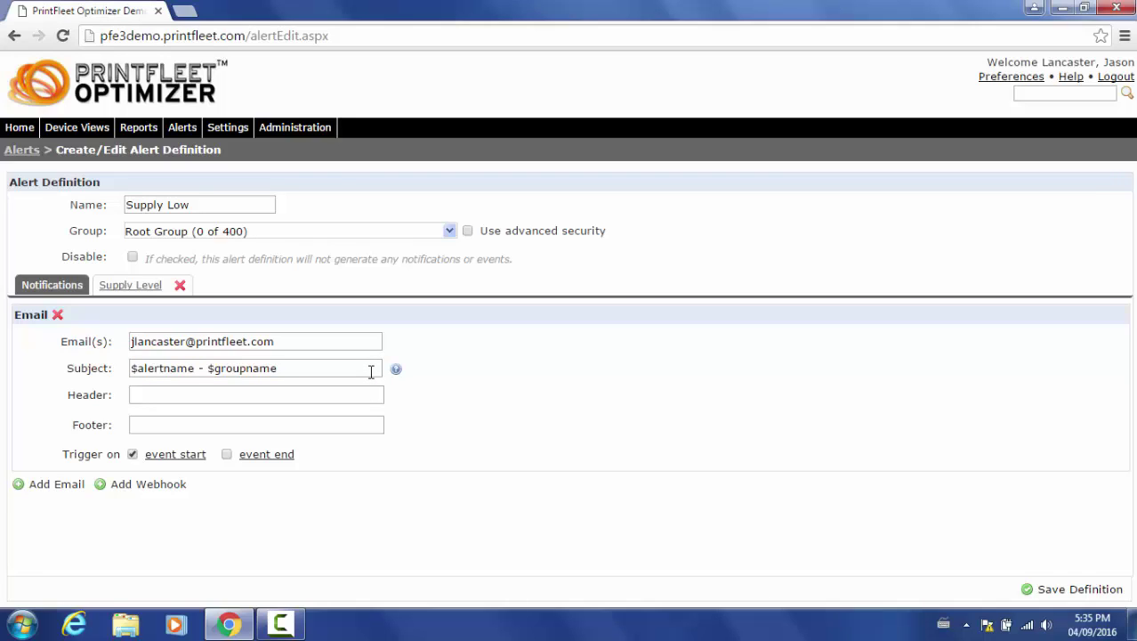
Leave the email header and footer blank and also trigger on event end
left_click(321, 404)
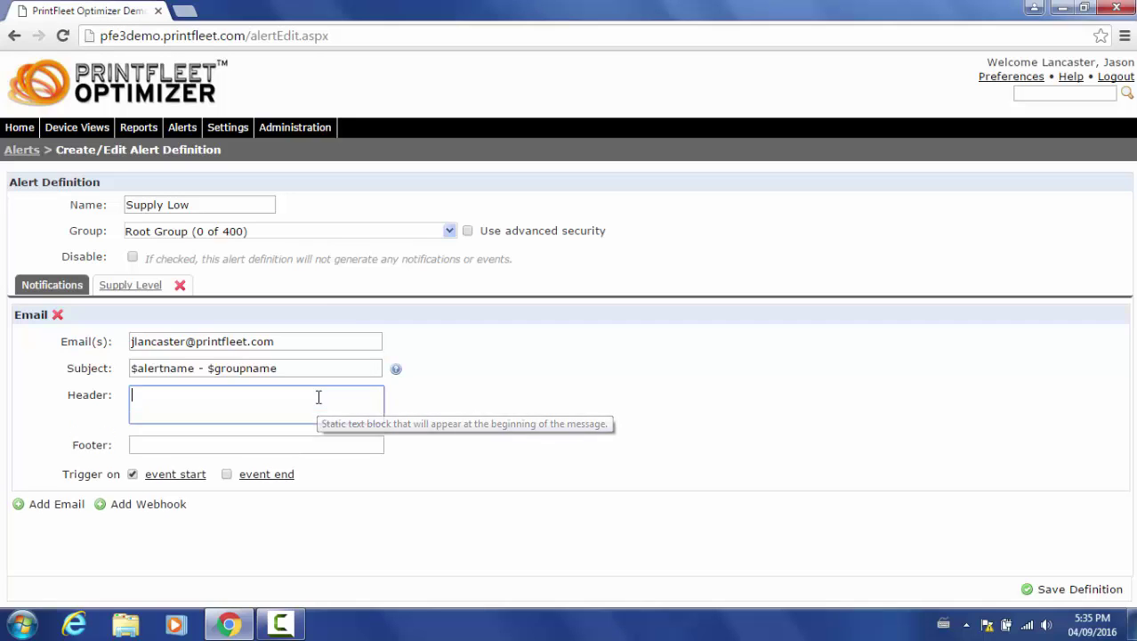
left_click(304, 507)
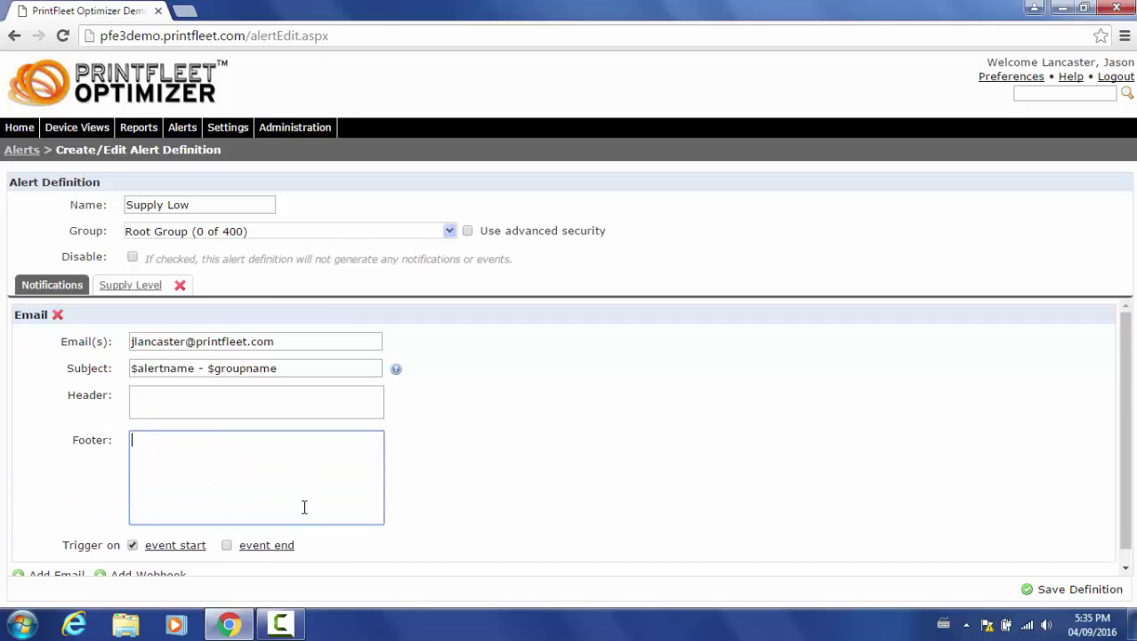
left_click(410, 519)
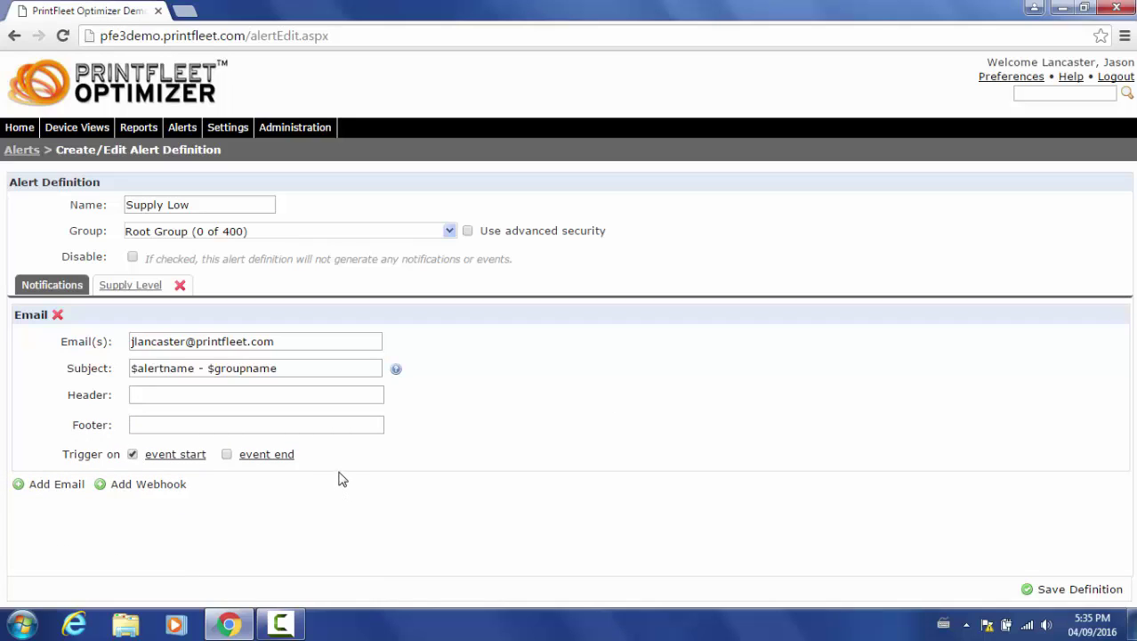
left_click(133, 454)
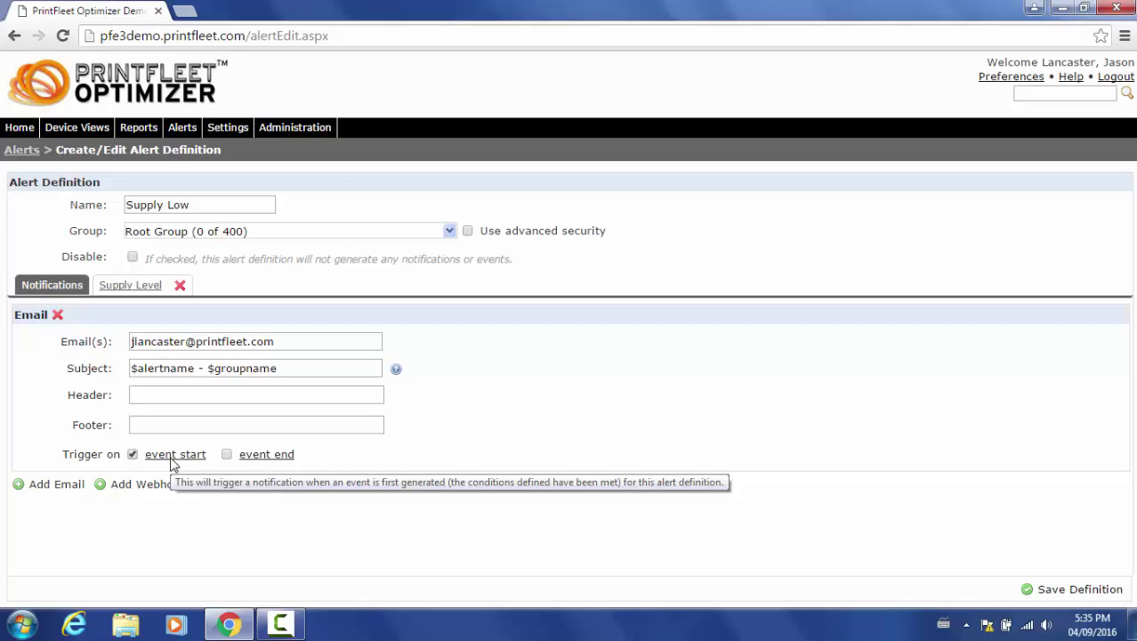
left_click(227, 455)
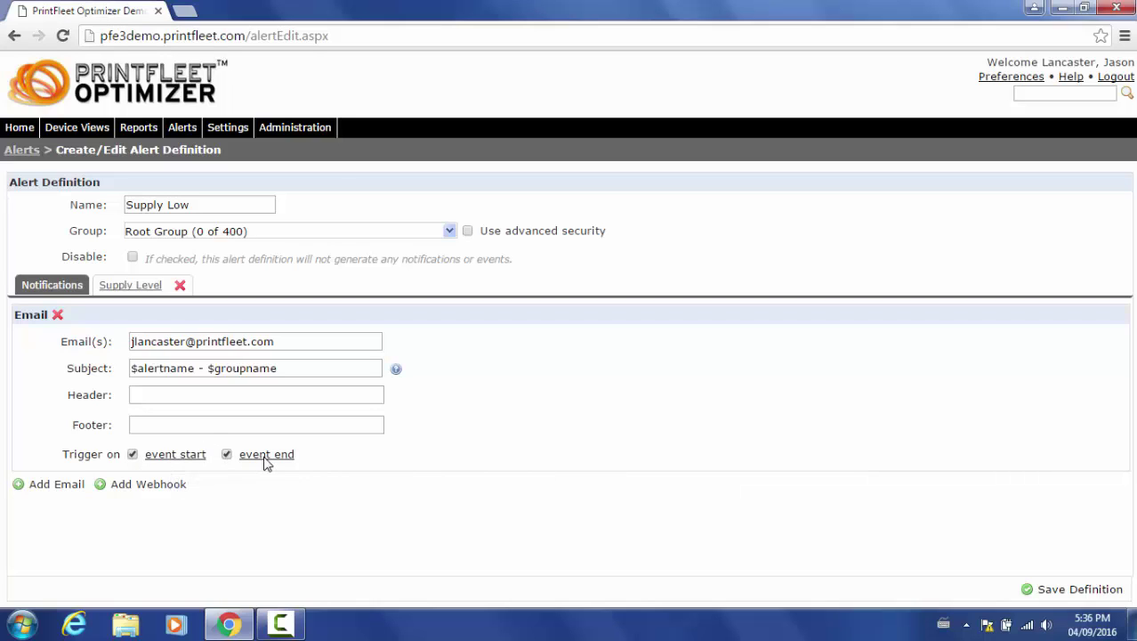
mouse_move(264, 462)
Save the Supply Low alert definition, bringing the Alerts list to 15 items
left_click(1072, 590)
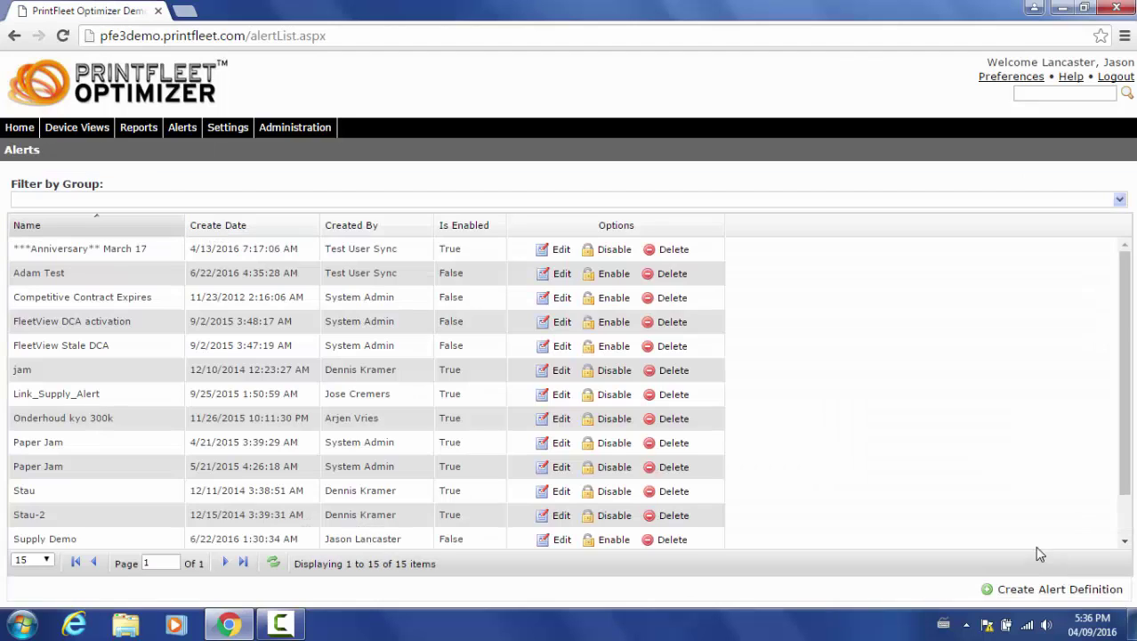